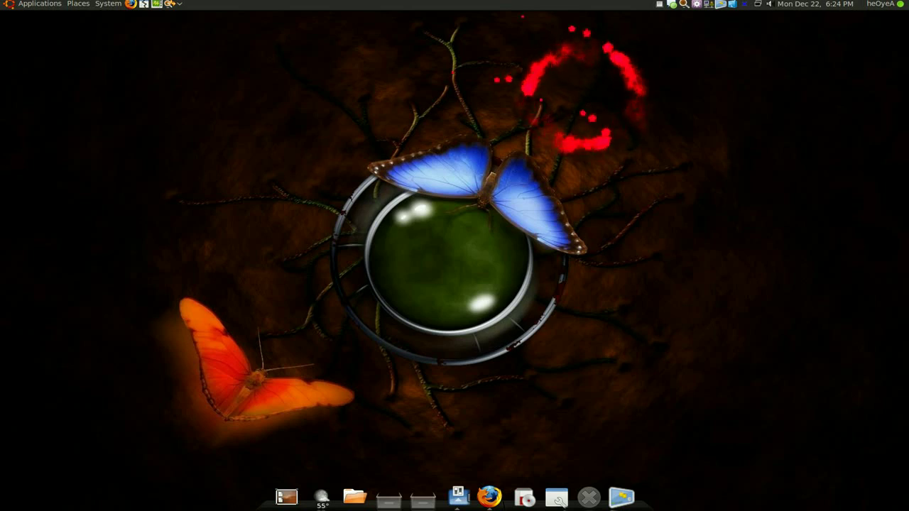
# - Show and hide the screenlet widget layer with F9, then switch to the settings windows' workspace
pyautogui.press('F9')
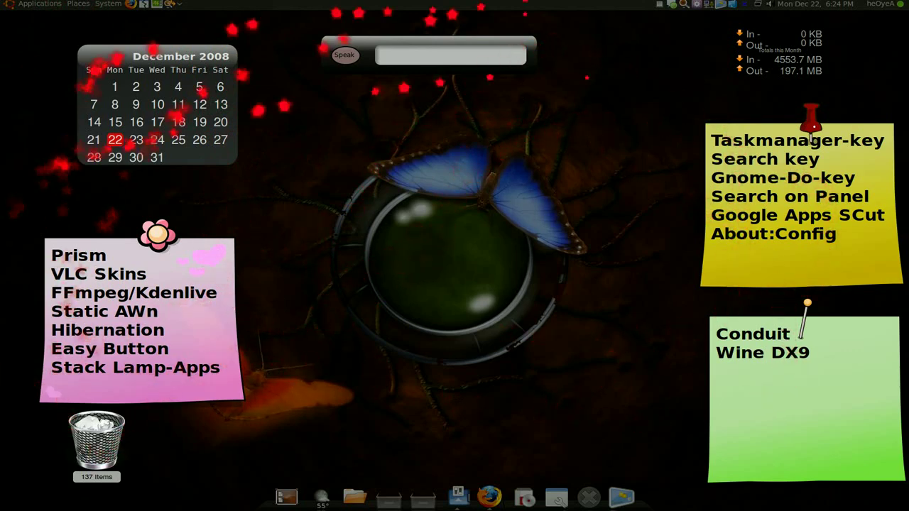
pyautogui.press('F9')
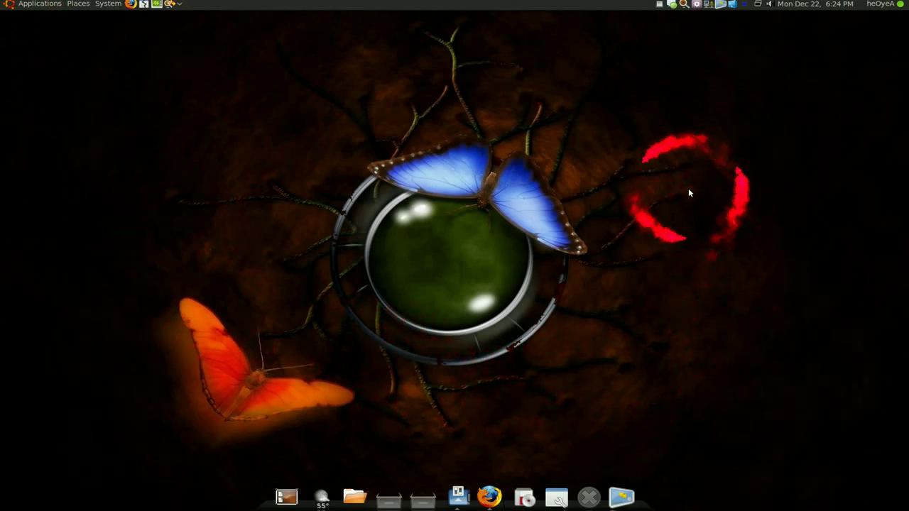
pyautogui.hotkey('ctrl', 'alt', 'Left')
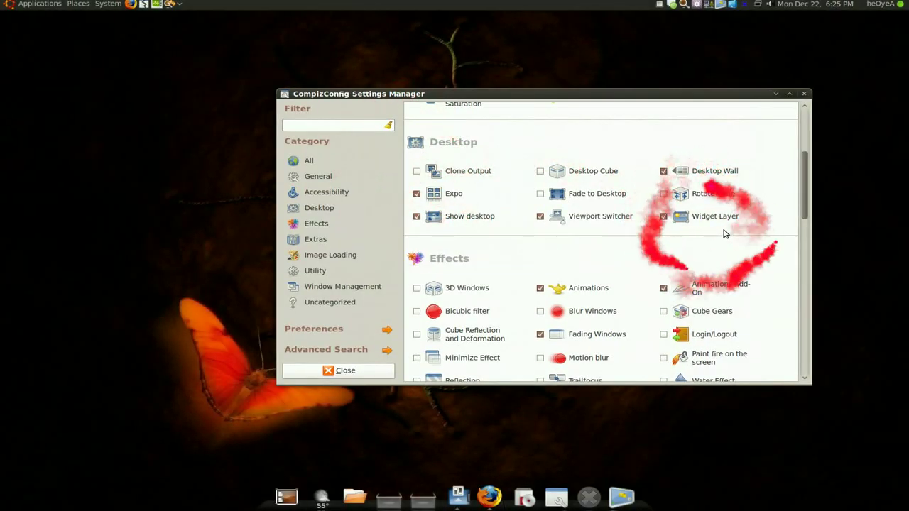
# - In Widget Layer settings, edit the <TopLeftEdge>Button1 Toggle Widget Display binding
pyautogui.scroll(5, 723, 230)
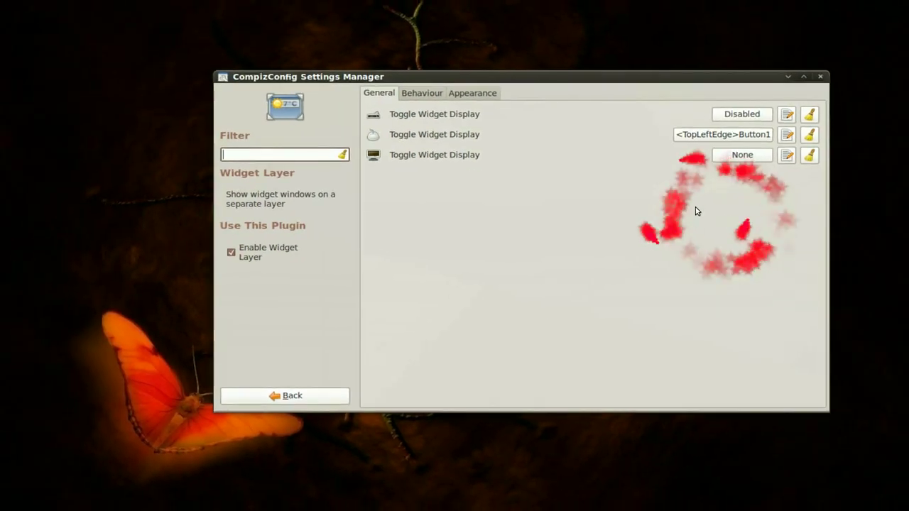
pyautogui.scroll(1, 421, 152)
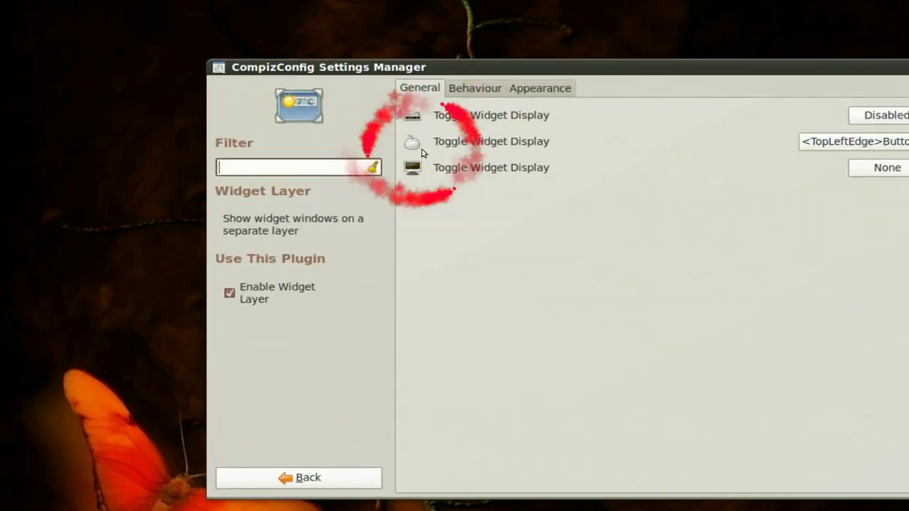
pyautogui.scroll(1, 421, 152)
pyautogui.scroll(1, 421, 152)
pyautogui.scroll(2, 421, 152)
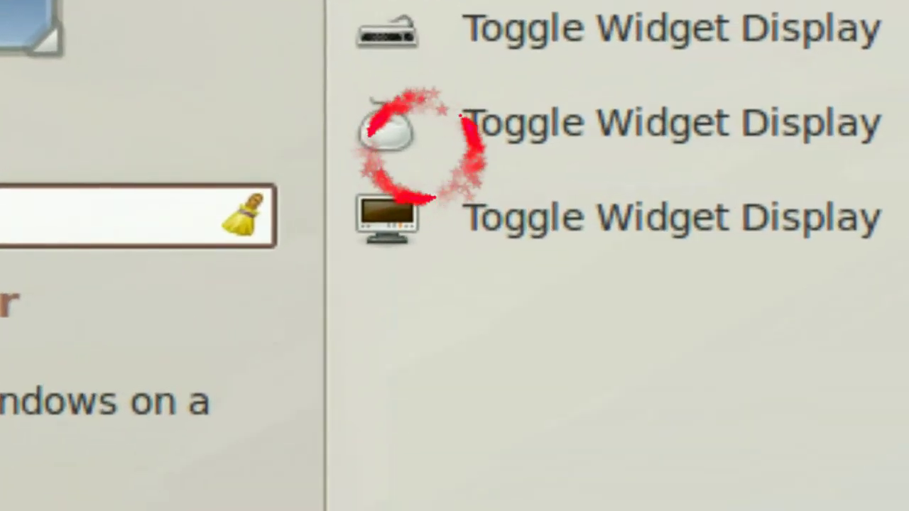
pyautogui.click(736, 146)
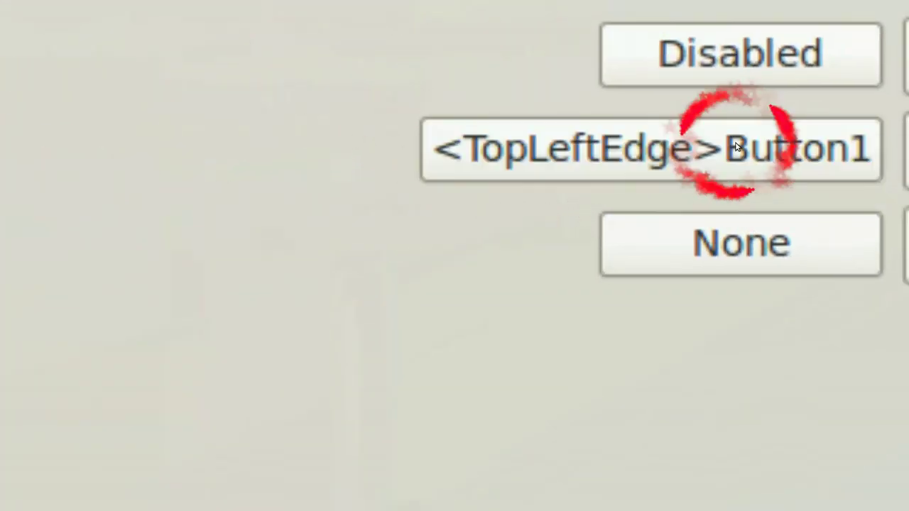
# - Keep the top-left screen-edge click as the widget display toggle and confirm
pyautogui.scroll(-1, 698, 153)
pyautogui.scroll(-3, 698, 153)
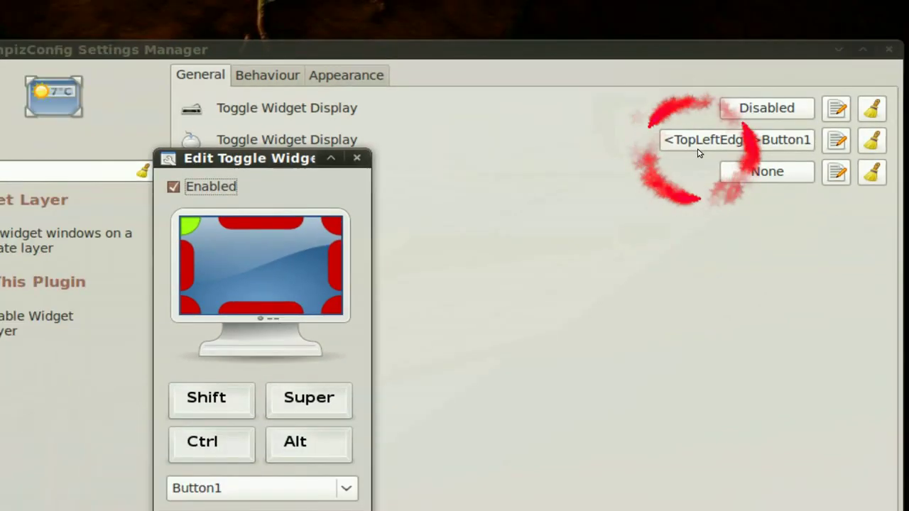
pyautogui.scroll(1, 447, 203)
pyautogui.scroll(2, 409, 200)
pyautogui.scroll(1, 410, 200)
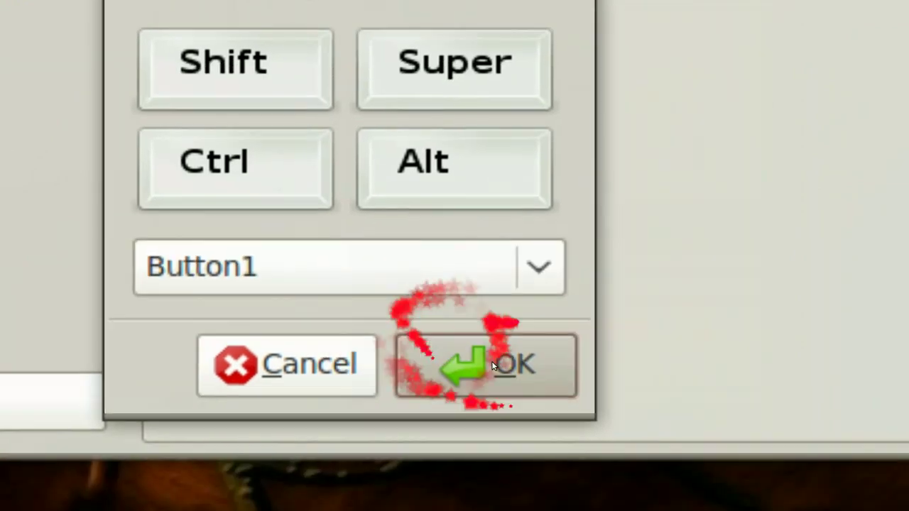
pyautogui.click(492, 364)
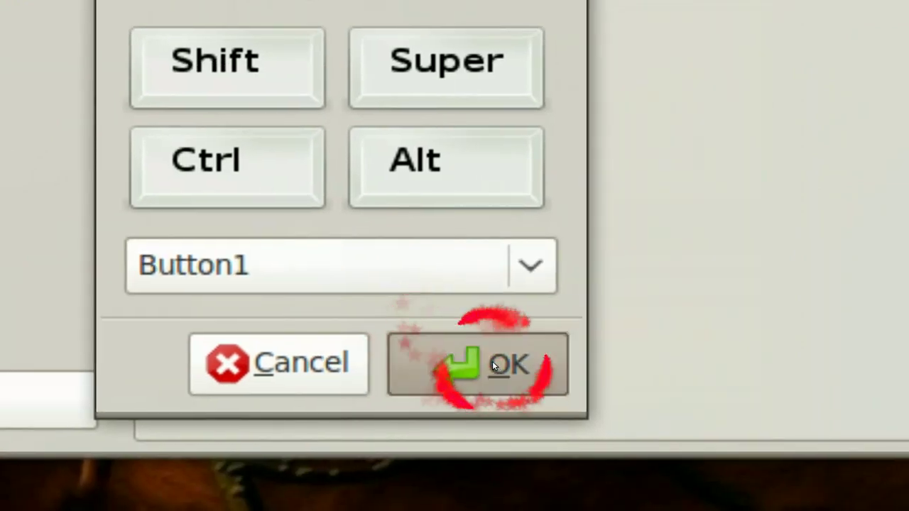
pyautogui.scroll(-2, 572, 235)
pyautogui.scroll(-1, 575, 234)
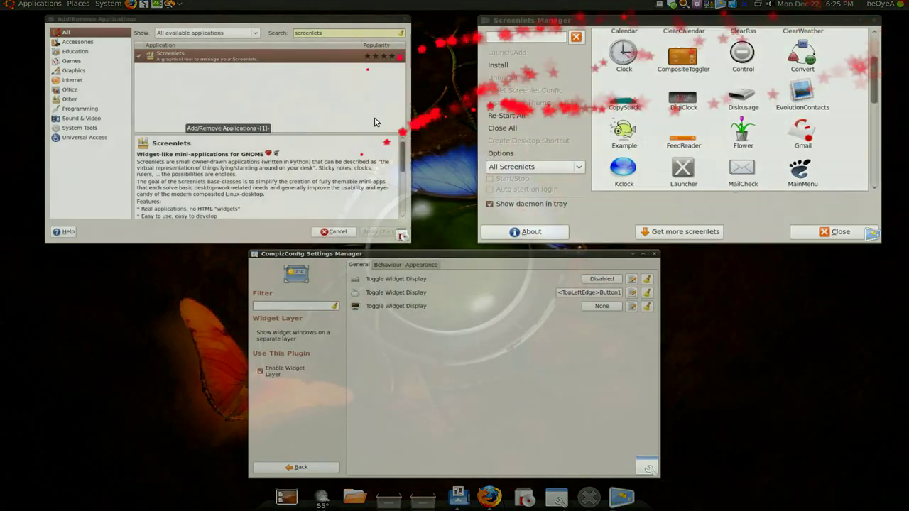
pyautogui.hotkey('alt', 'Tab')
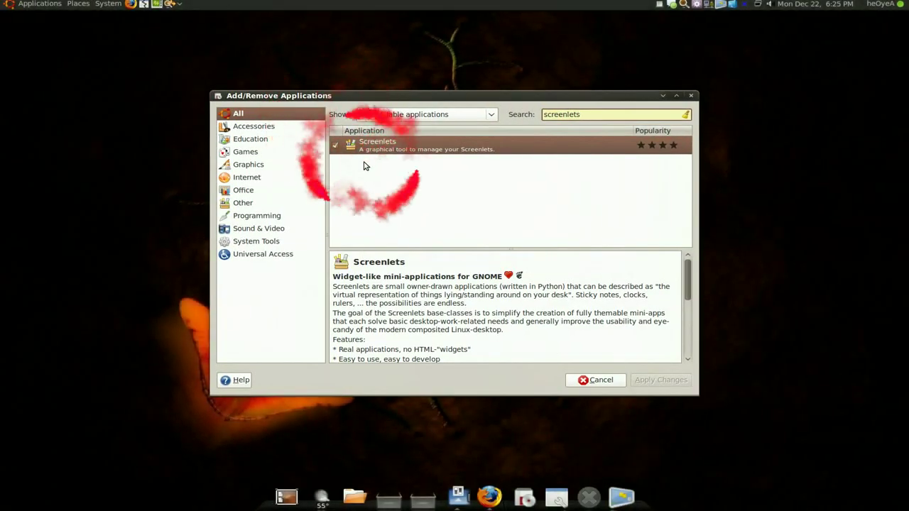
pyautogui.scroll(2, 364, 163)
pyautogui.scroll(2, 367, 156)
pyautogui.scroll(3, 370, 150)
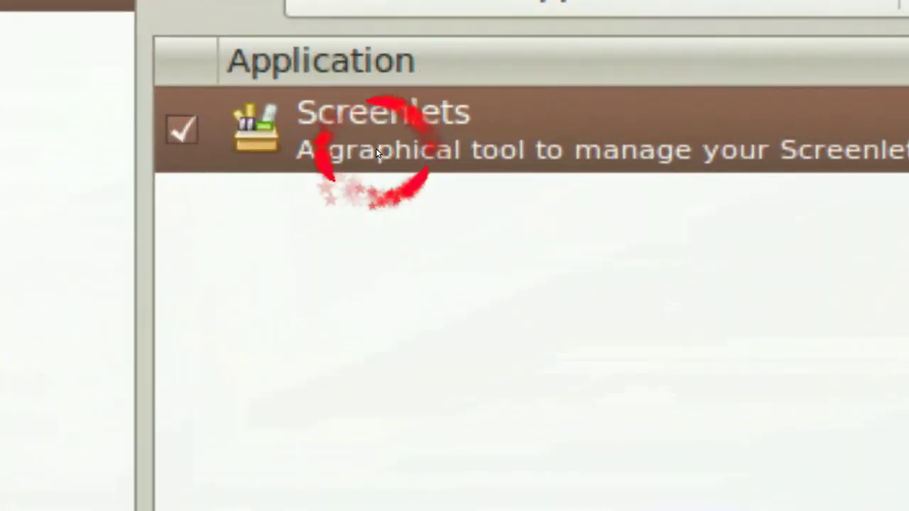
pyautogui.scroll(-3, 376, 152)
pyautogui.scroll(-4, 376, 153)
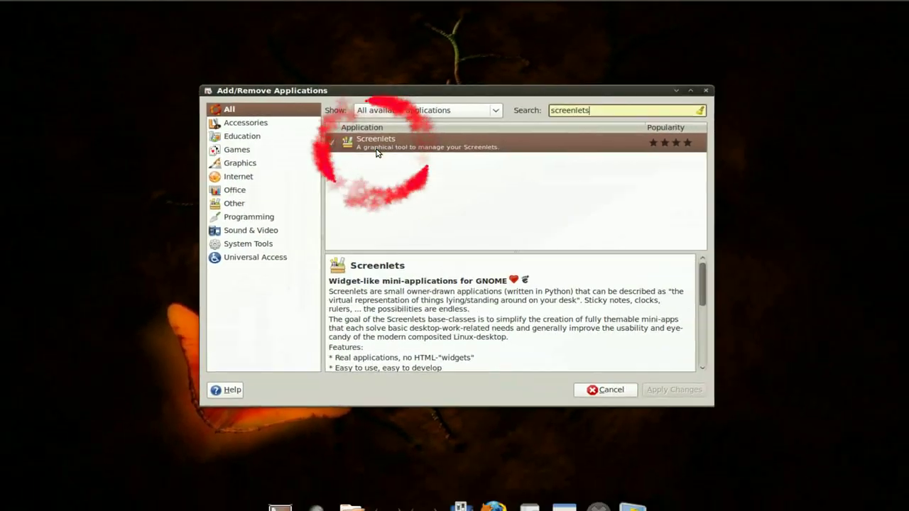
pyautogui.press('F9')
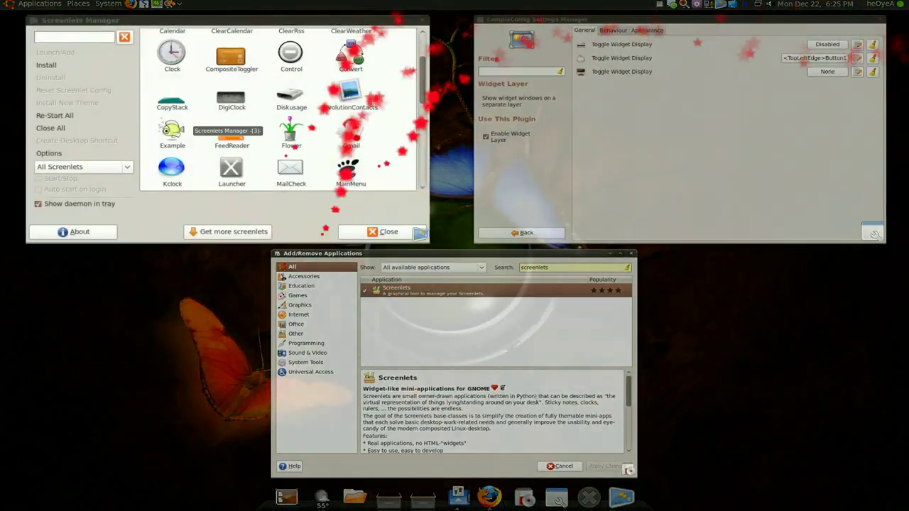
# - Bring Screenlets Manager forward, raise it slightly, and view the DigiClock screenlet's details
pyautogui.press('F9')
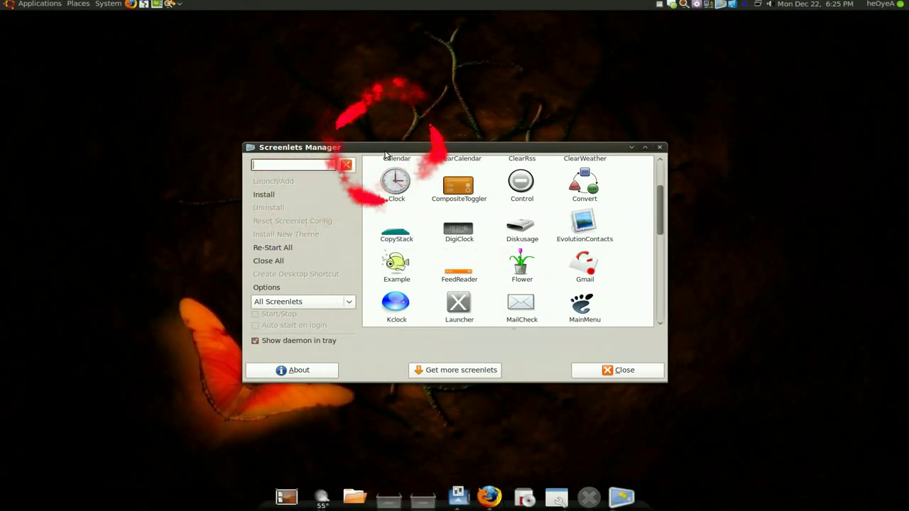
pyautogui.moveTo(383, 152); pyautogui.dragTo(394, 123)
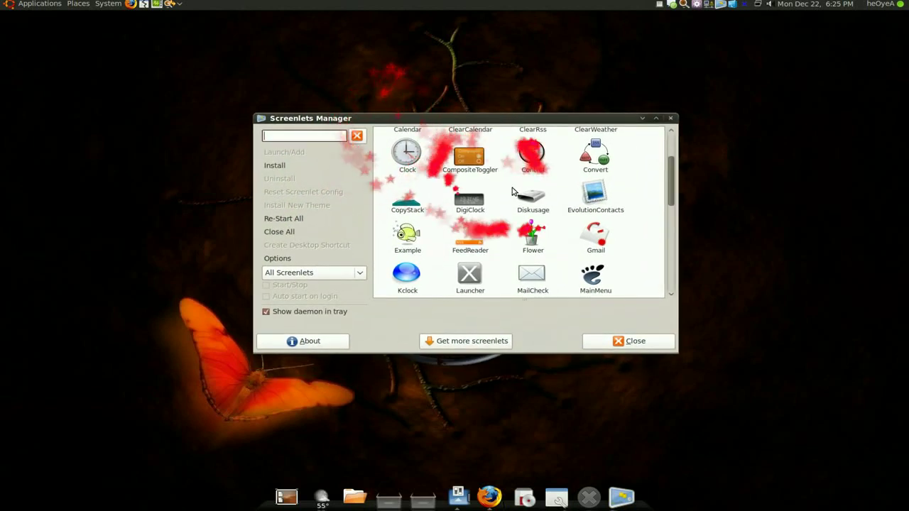
pyautogui.scroll(3, 516, 192)
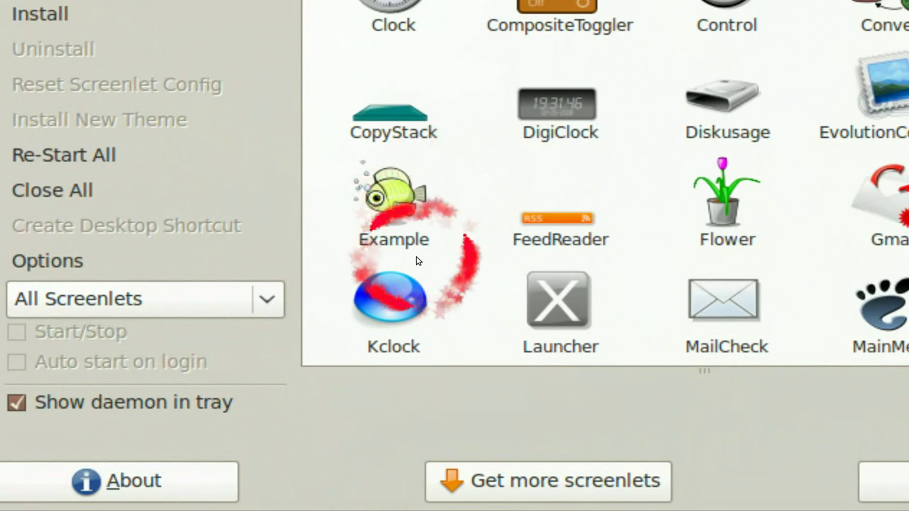
pyautogui.scroll(2, 462, 344)
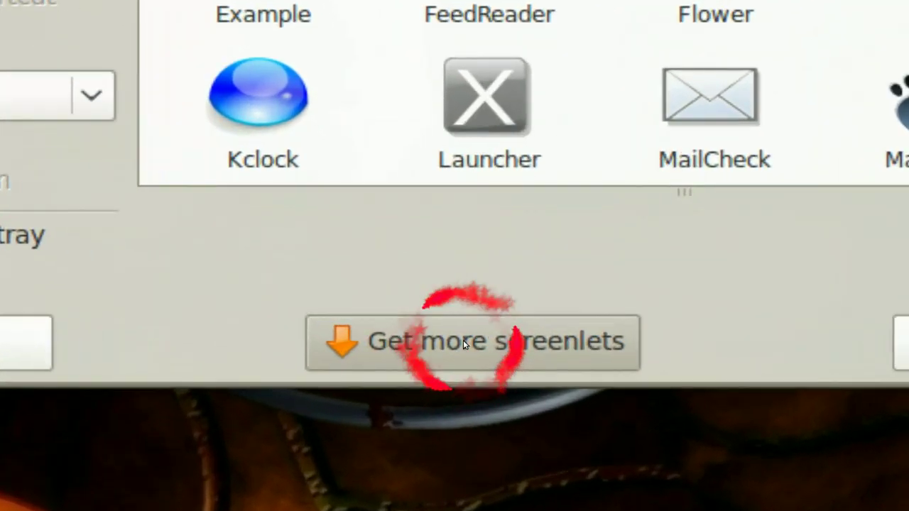
pyautogui.scroll(2, 463, 342)
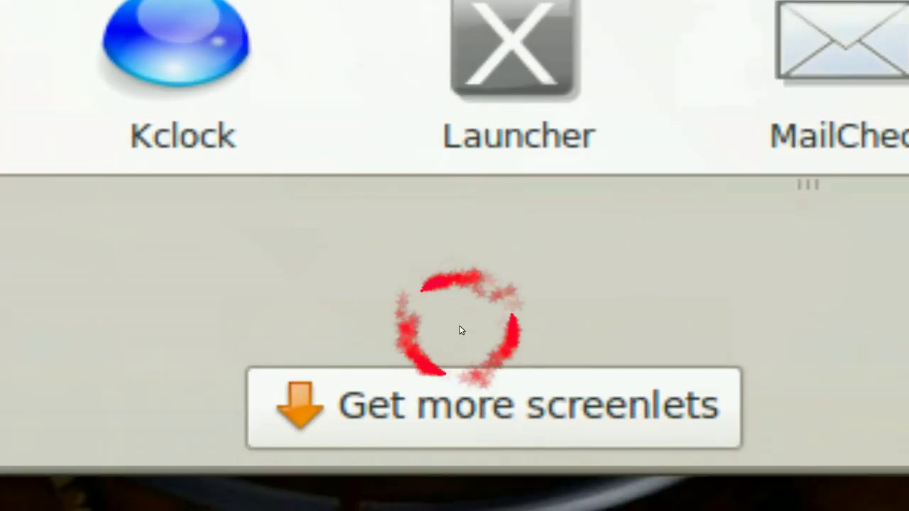
pyautogui.scroll(-4, 459, 330)
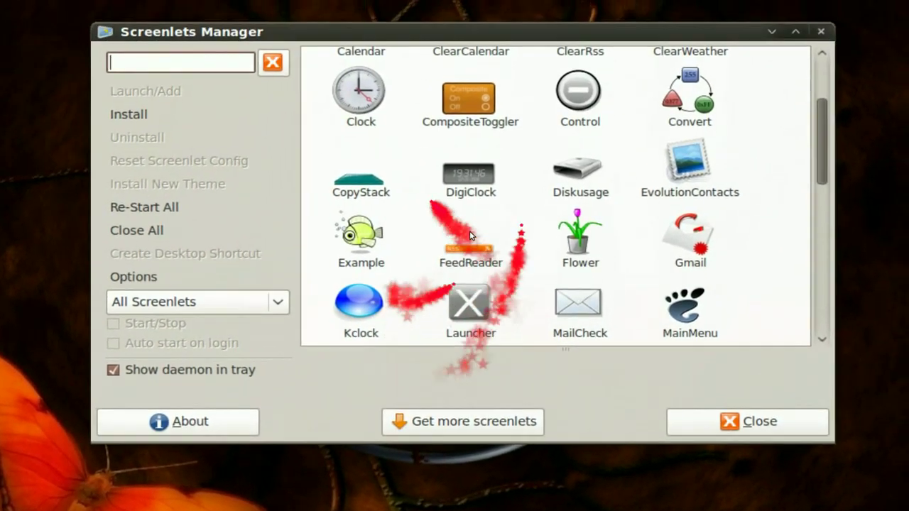
pyautogui.click(462, 197)
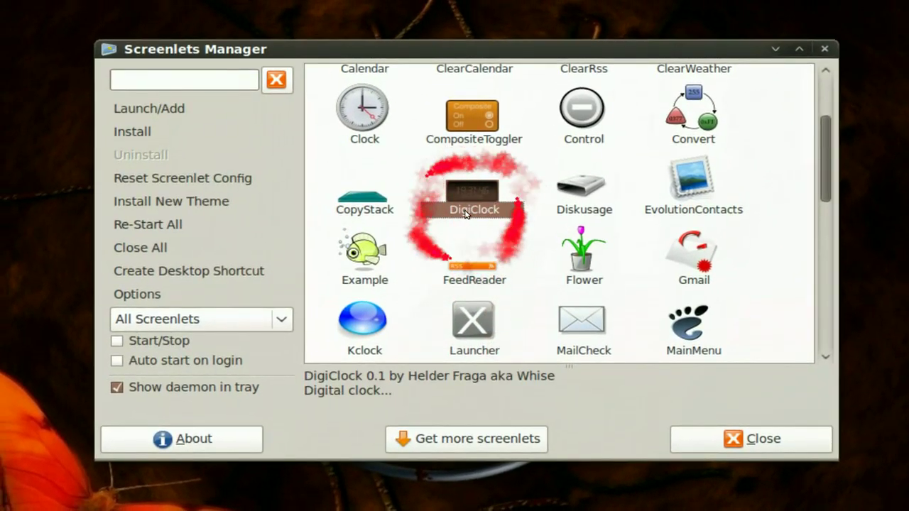
# - Move the Screenlets Manager window down and left, then minimize it
pyautogui.scroll(2, 284, 284)
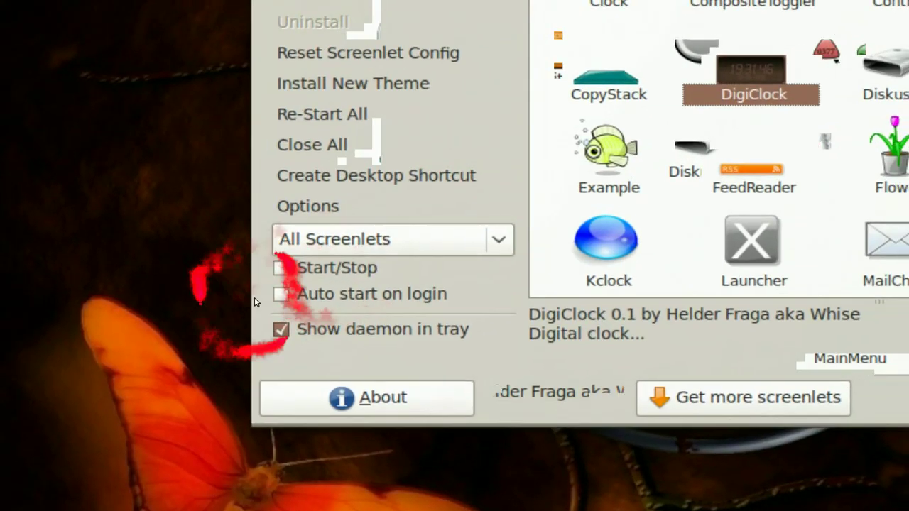
pyautogui.scroll(3, 257, 297)
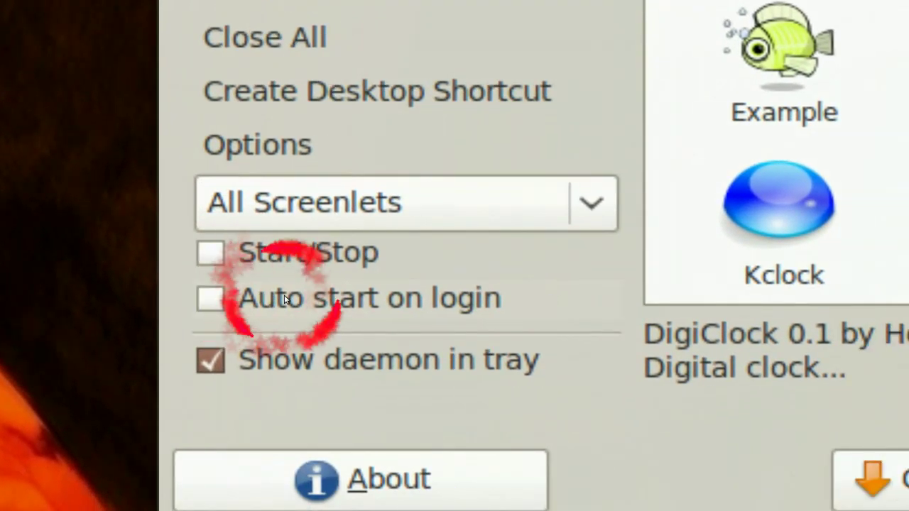
pyautogui.scroll(-3, 284, 299)
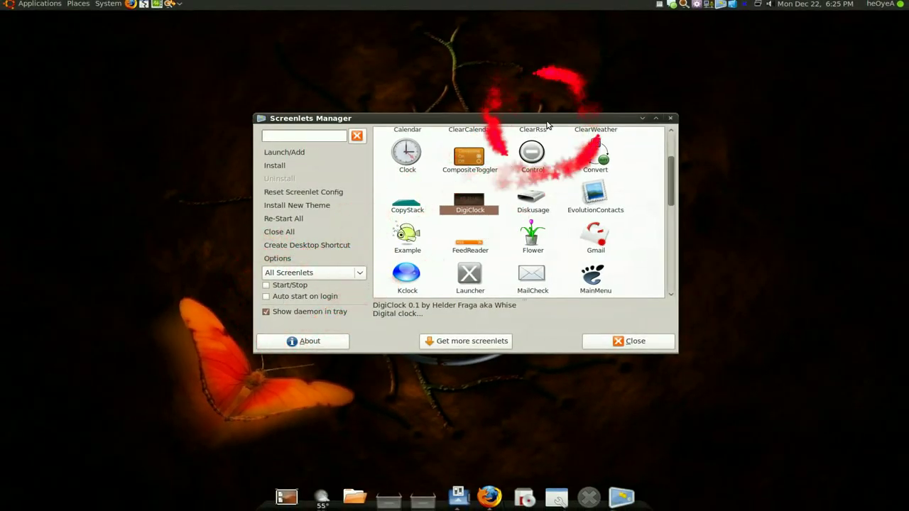
pyautogui.moveTo(532, 119)
pyautogui.mouseDown()
pyautogui.moveTo(510, 132)
pyautogui.moveTo(324, 147)
pyautogui.mouseUp()
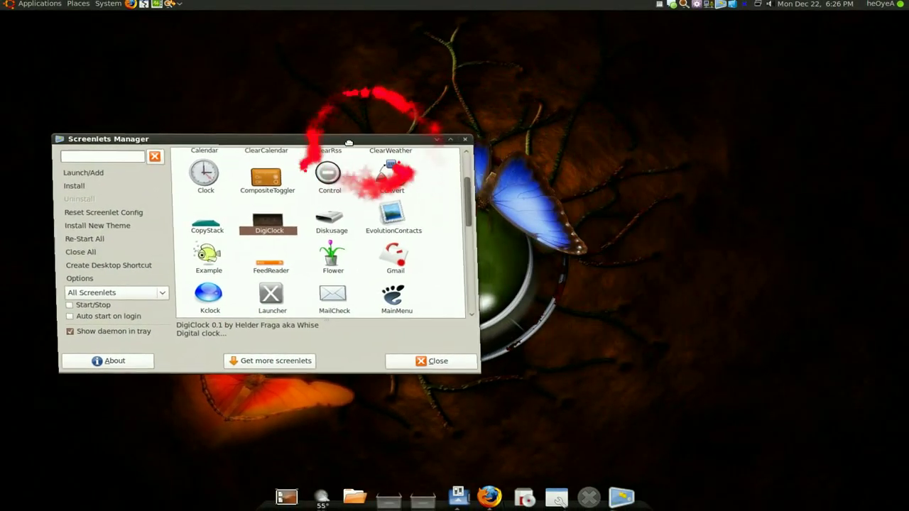
pyautogui.click(432, 141)
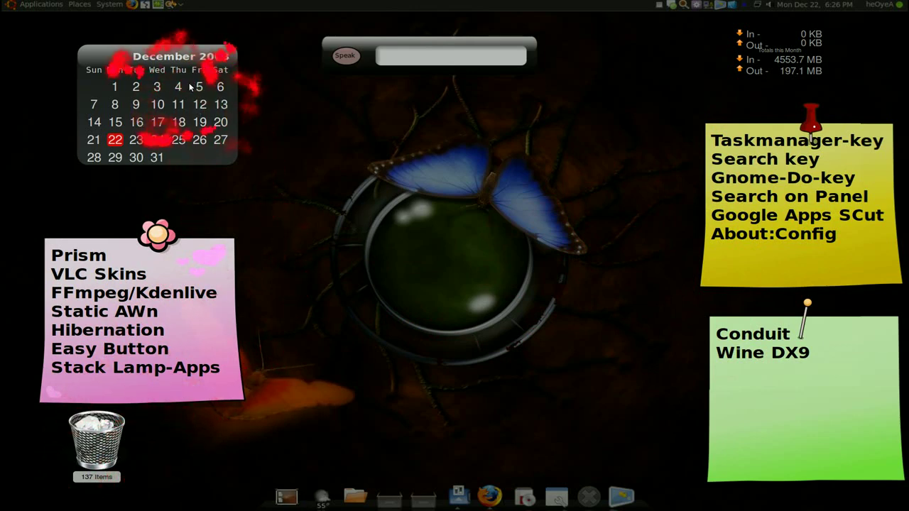
pyautogui.scroll(3, 436, 53)
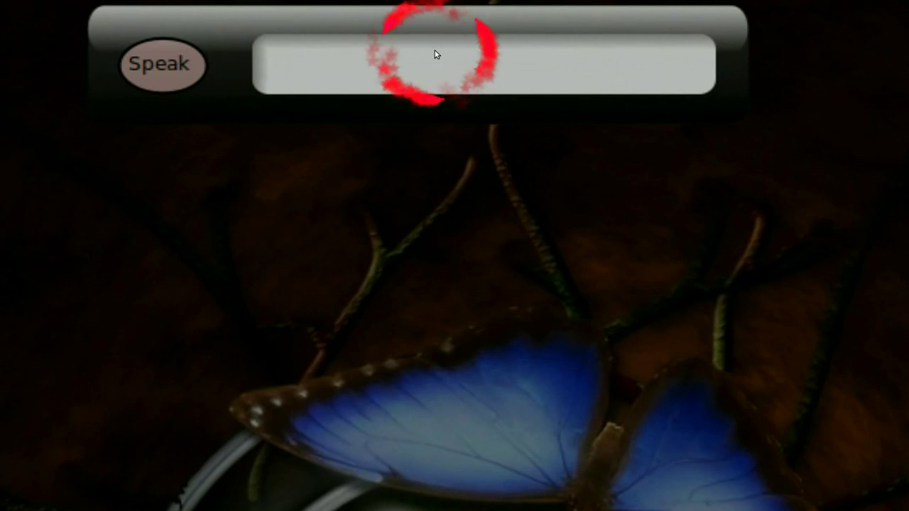
pyautogui.scroll(-3, 436, 55)
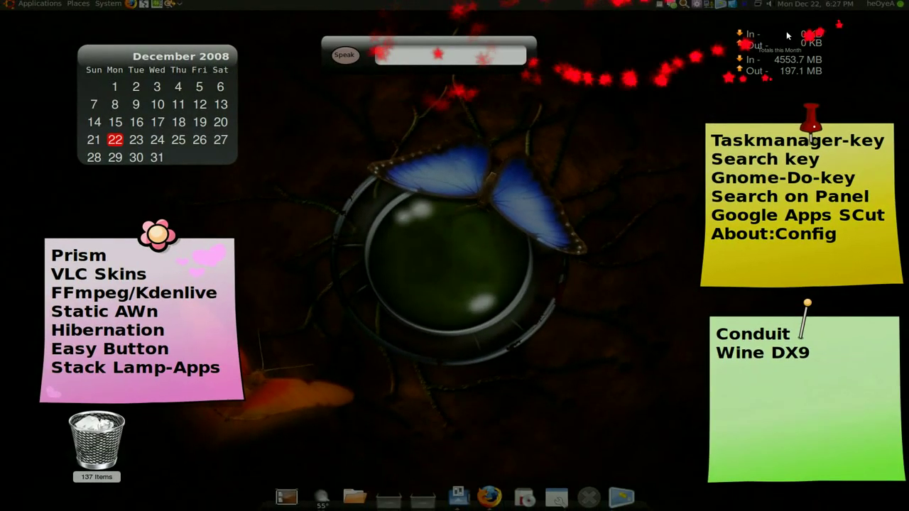
pyautogui.scroll(3, 779, 49)
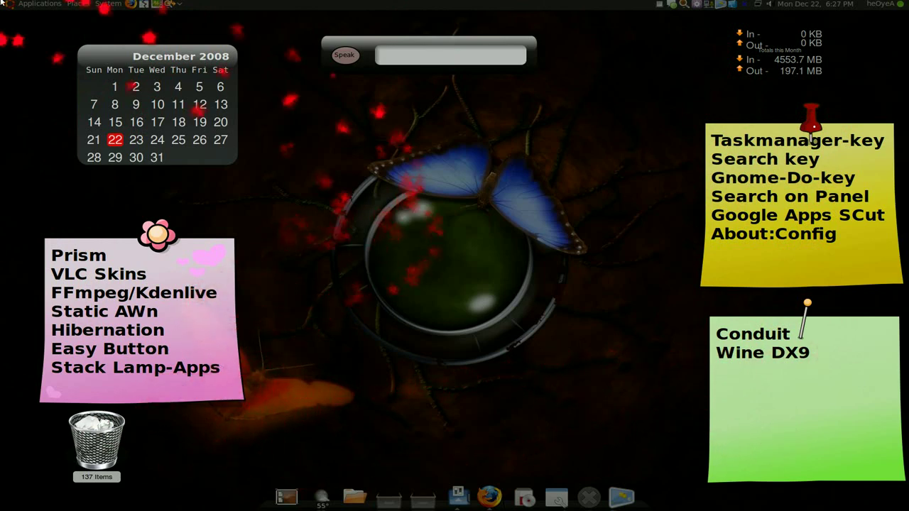
# - Dismiss the screenlet widgets with F9, leaving only the butterfly wallpaper and dock
pyautogui.press('F9')
pyautogui.press('F9')
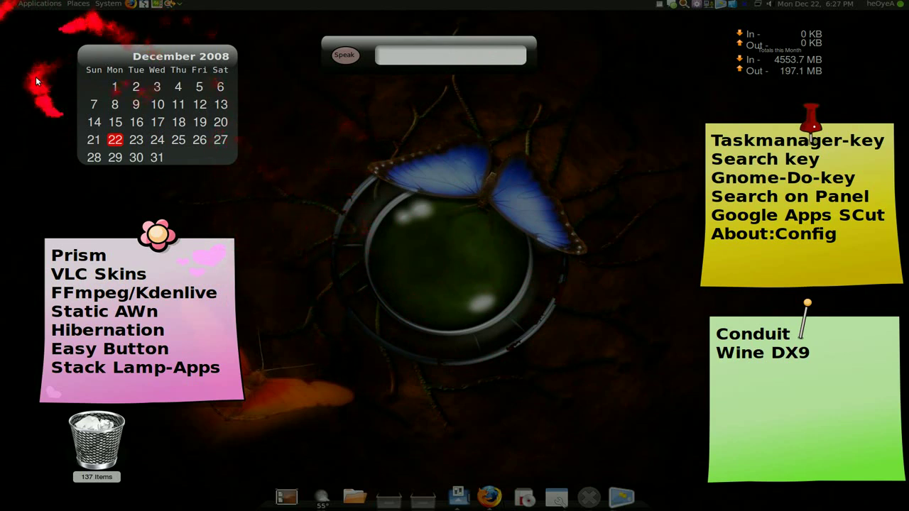
pyautogui.press('F9')
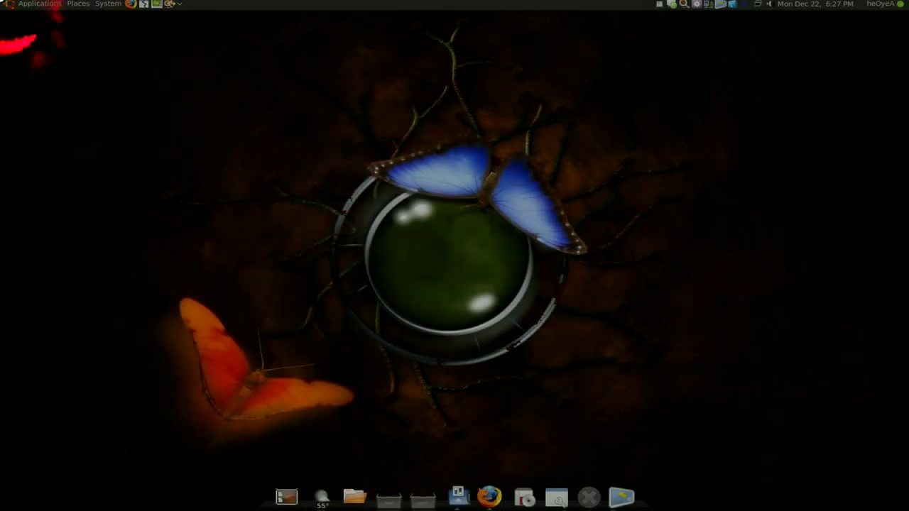